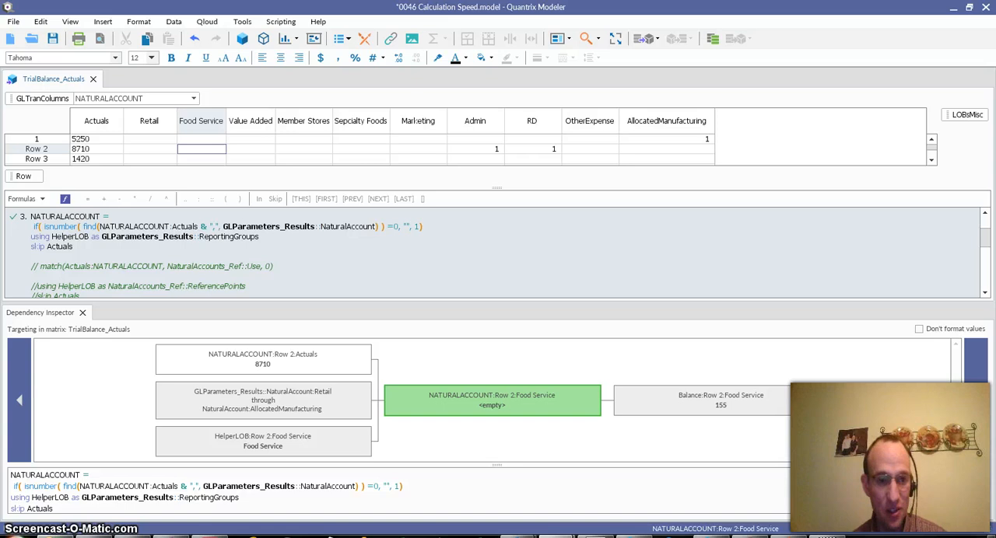
Search the Food Service column's filter values for 505 and leave the filter unapplied
click(200, 124)
right_click(209, 144)
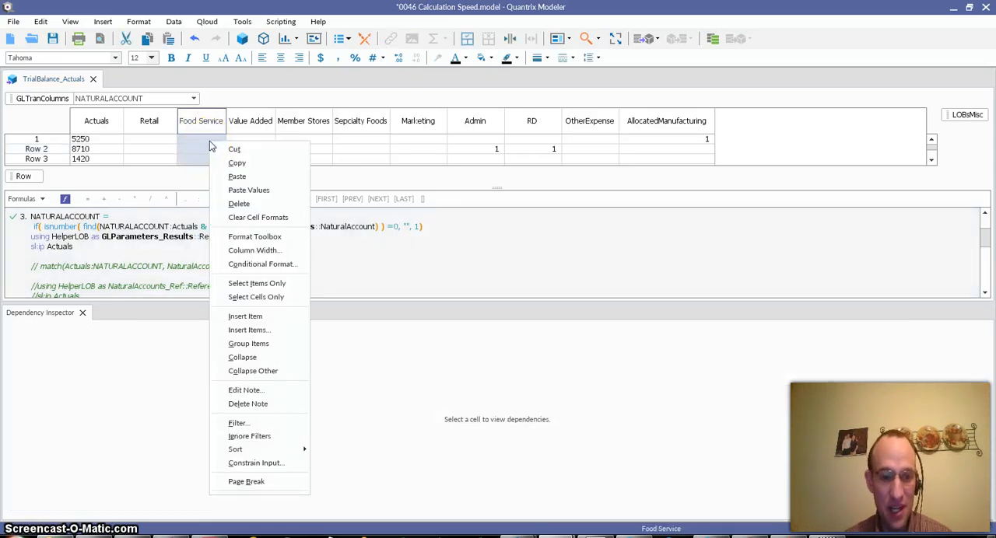
click(262, 425)
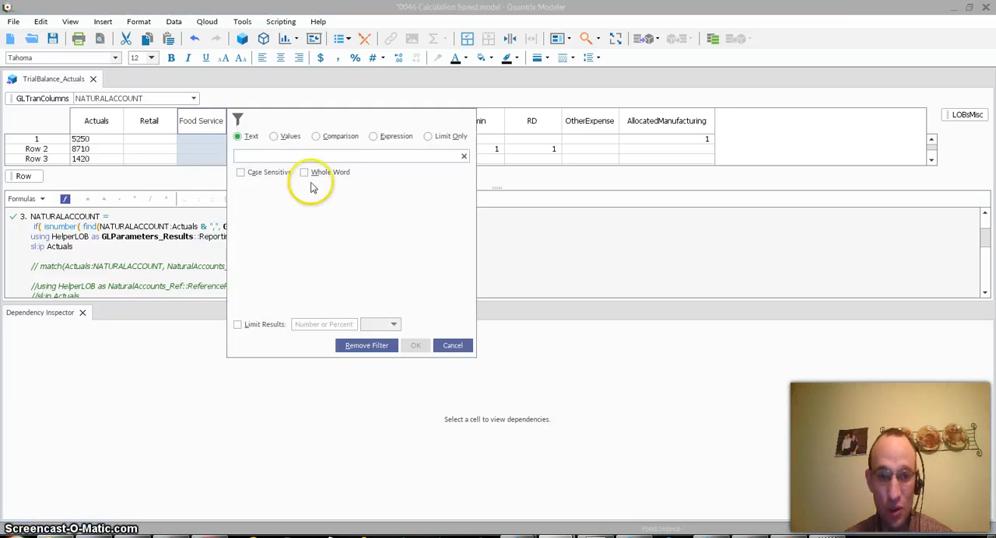
click(273, 136)
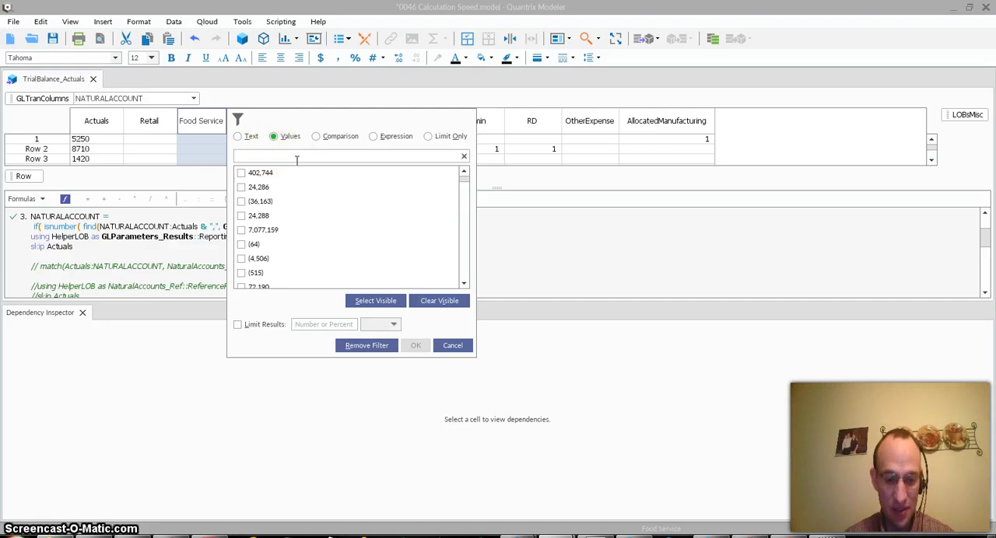
text(505)
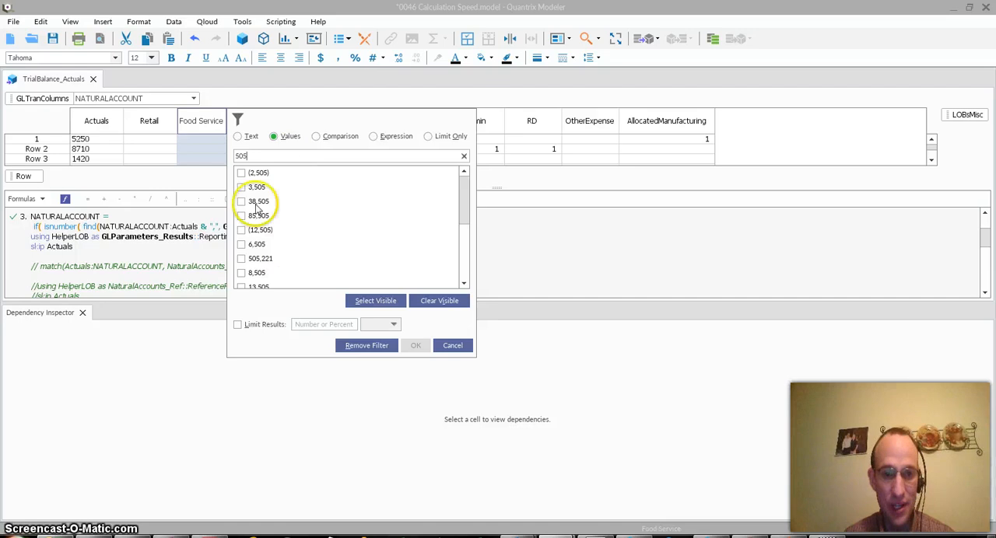
drag(460, 191, 459, 162)
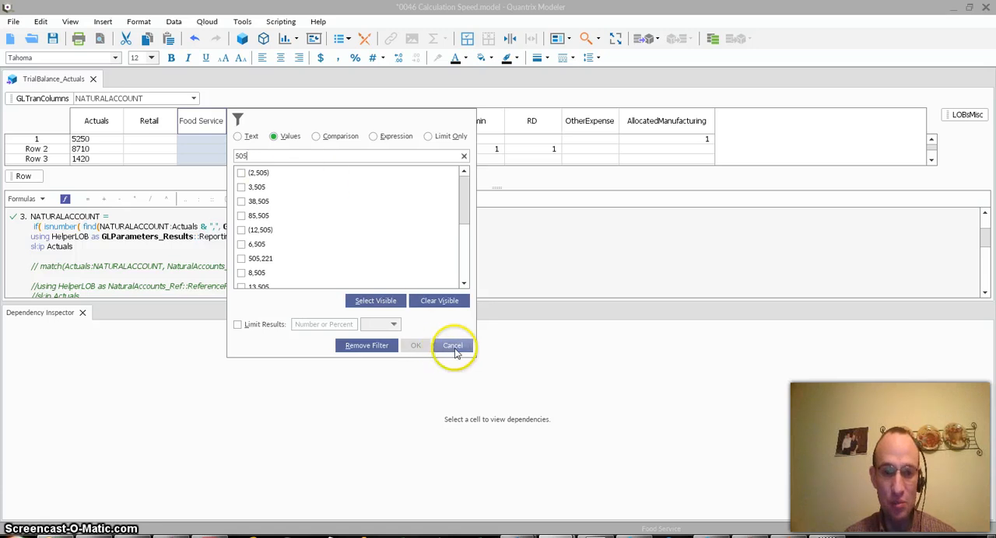
click(455, 348)
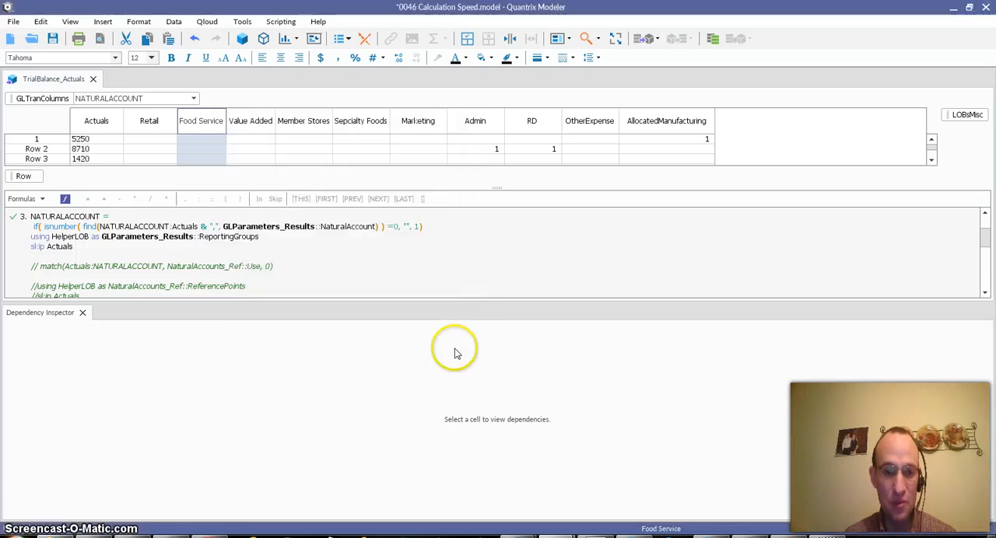
Inspect the dependencies of the Value Added cell in Row 2 and the NATURALACCOUNT:Actuals term in its formula
click(247, 152)
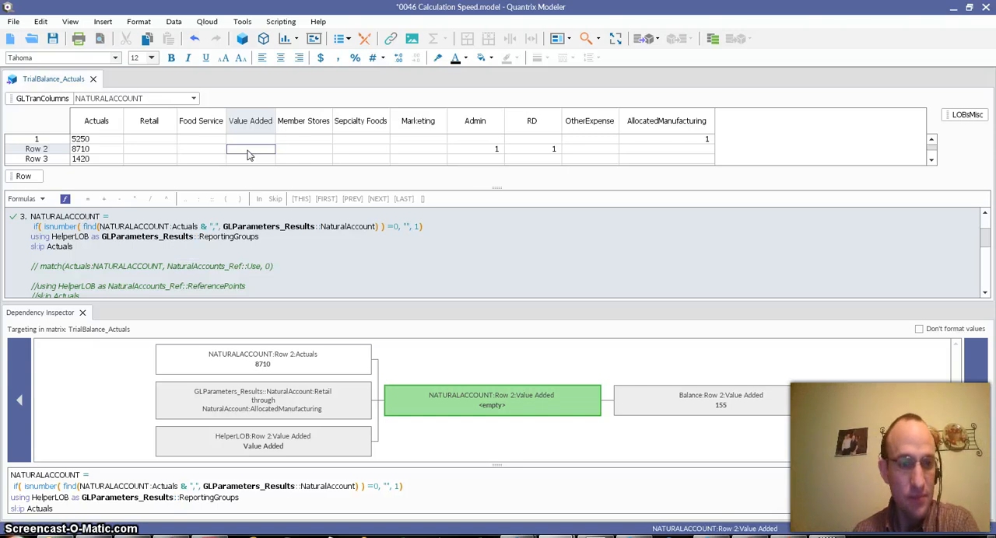
click(292, 252)
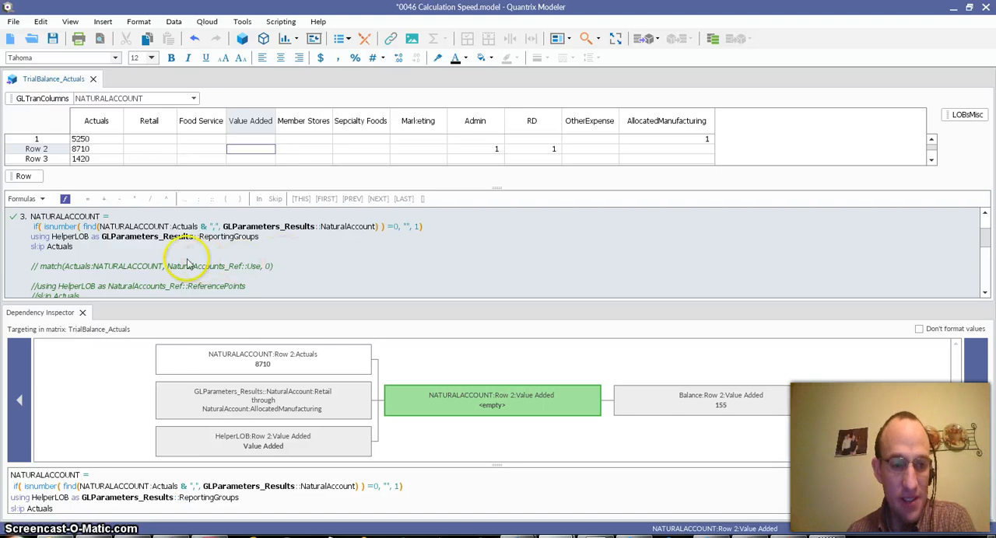
mouse_move(186, 488)
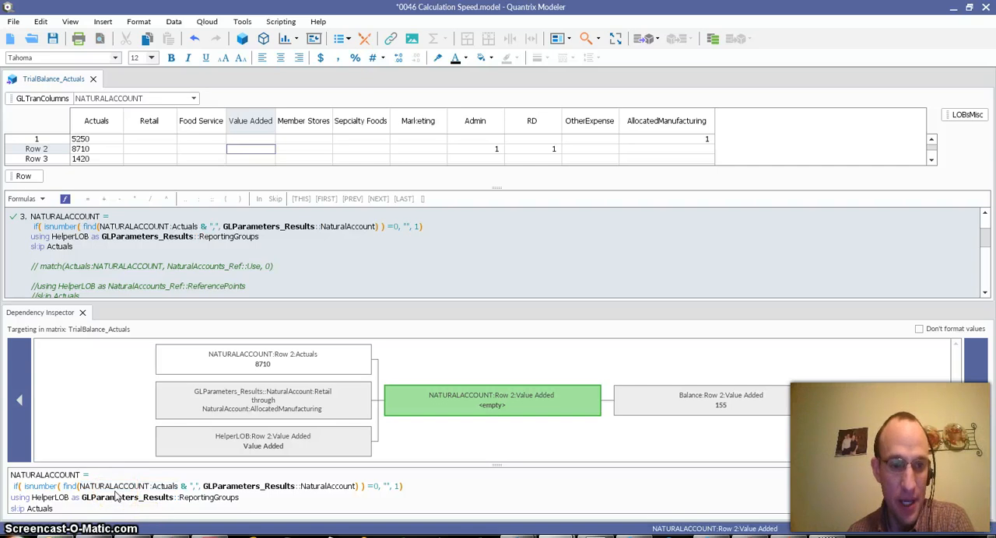
mouse_move(151, 492)
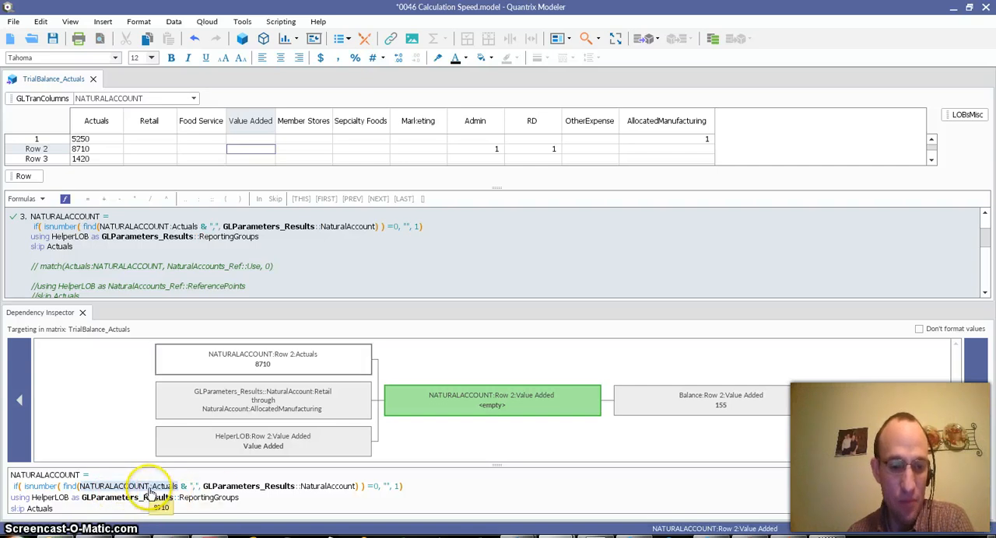
mouse_move(248, 495)
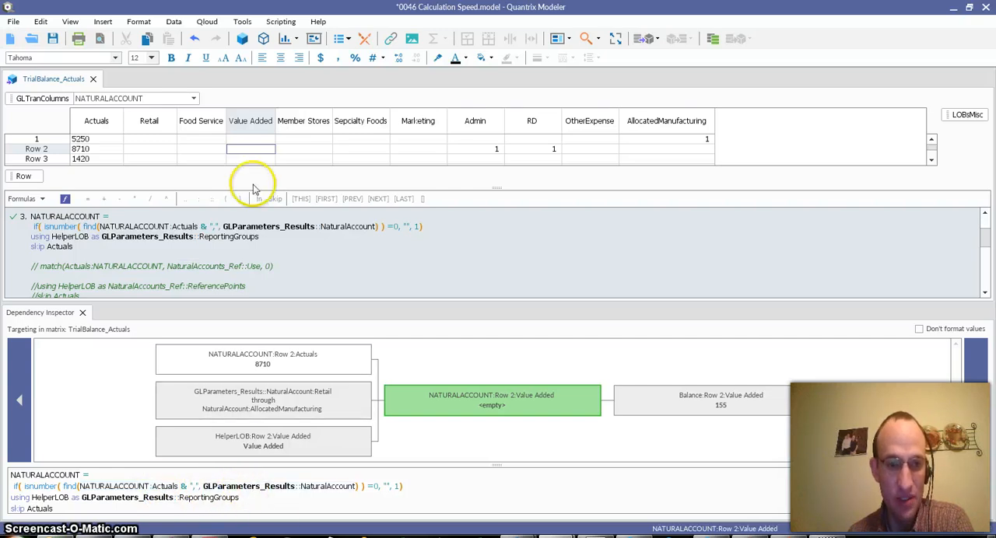
Compare the Member Stores and Value Added cells in Row 2, examining what each part of the find function in the NATURALACCOUNT formula evaluates to
click(295, 150)
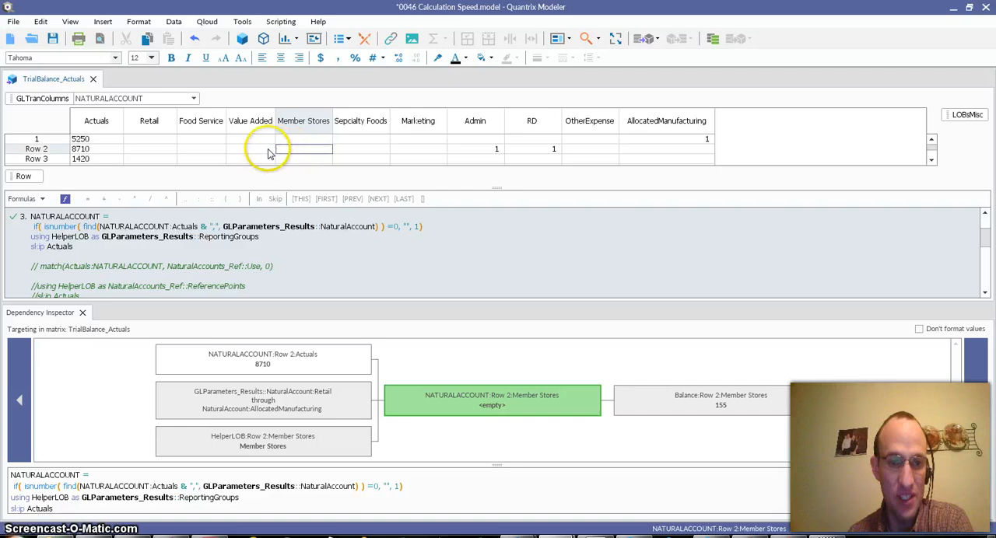
click(267, 150)
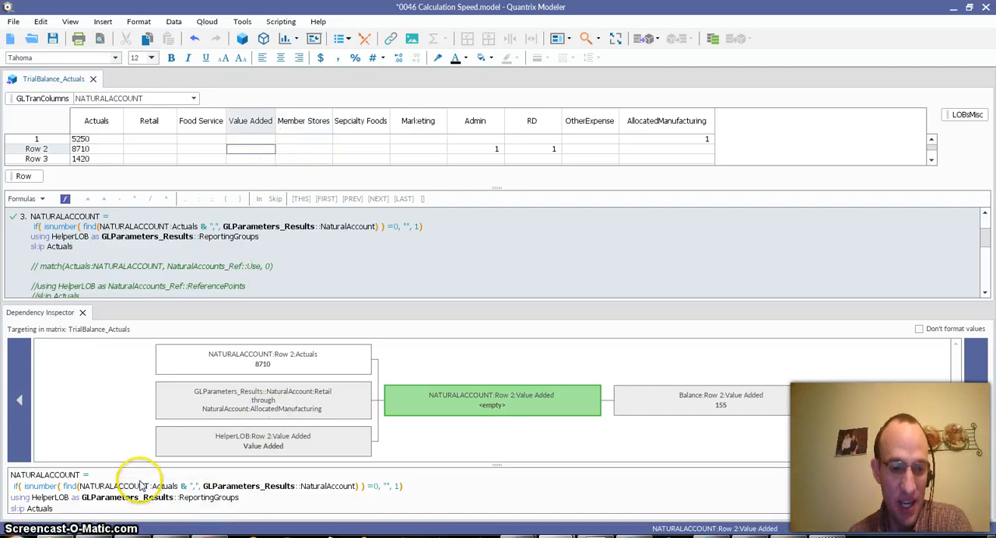
mouse_move(142, 487)
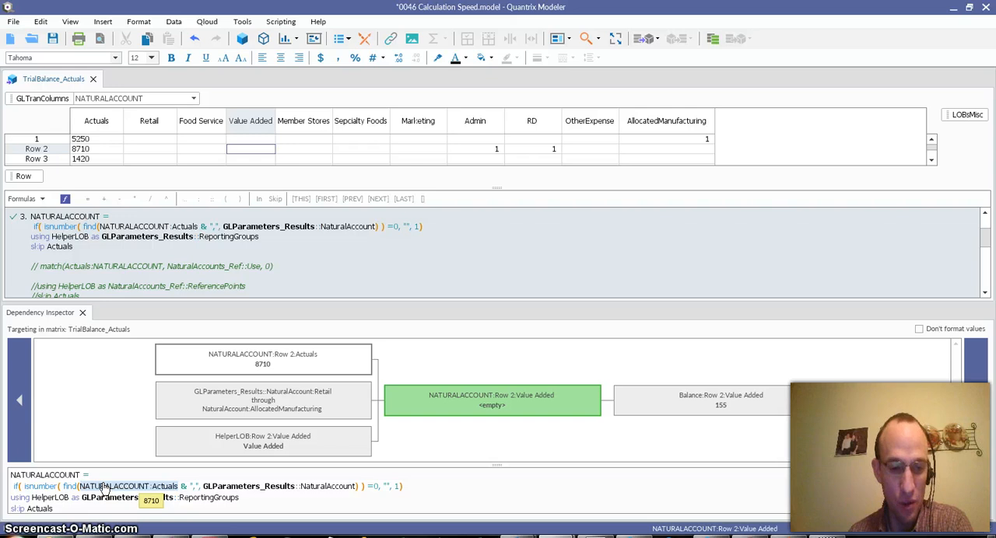
mouse_move(72, 490)
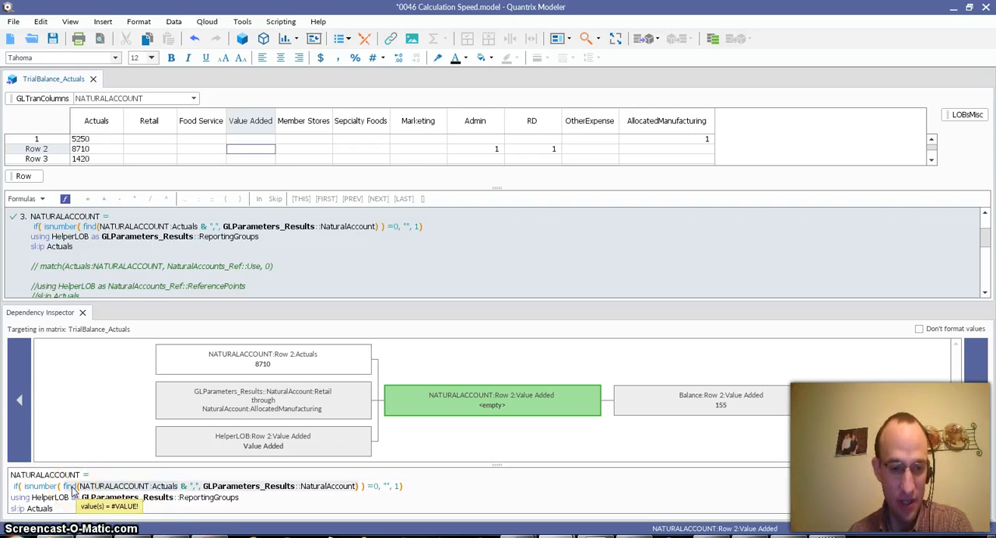
click(36, 493)
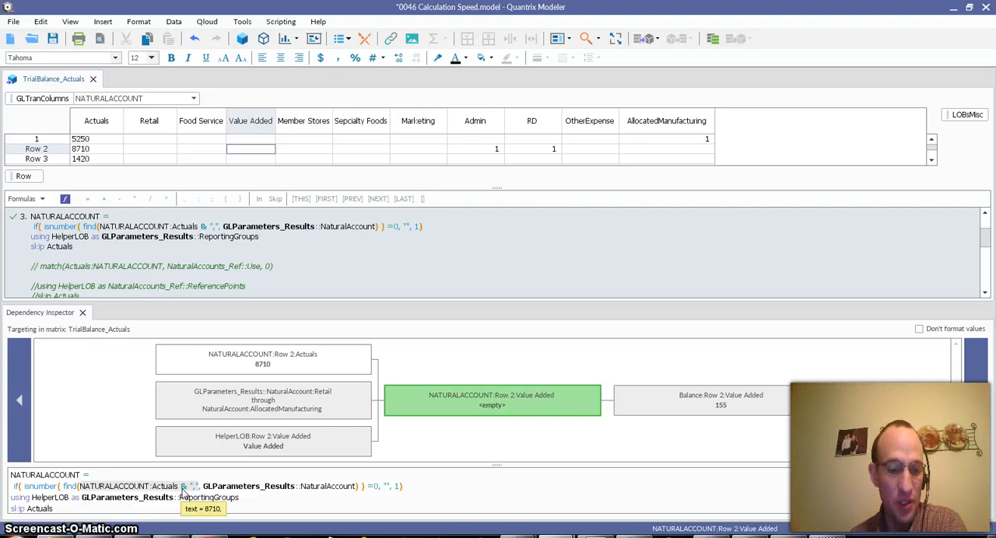
click(211, 488)
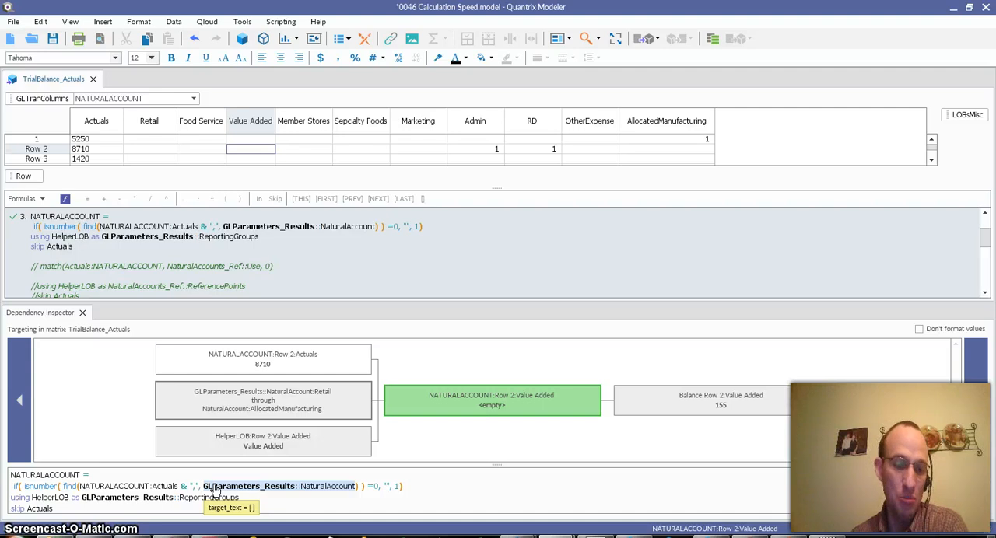
click(160, 487)
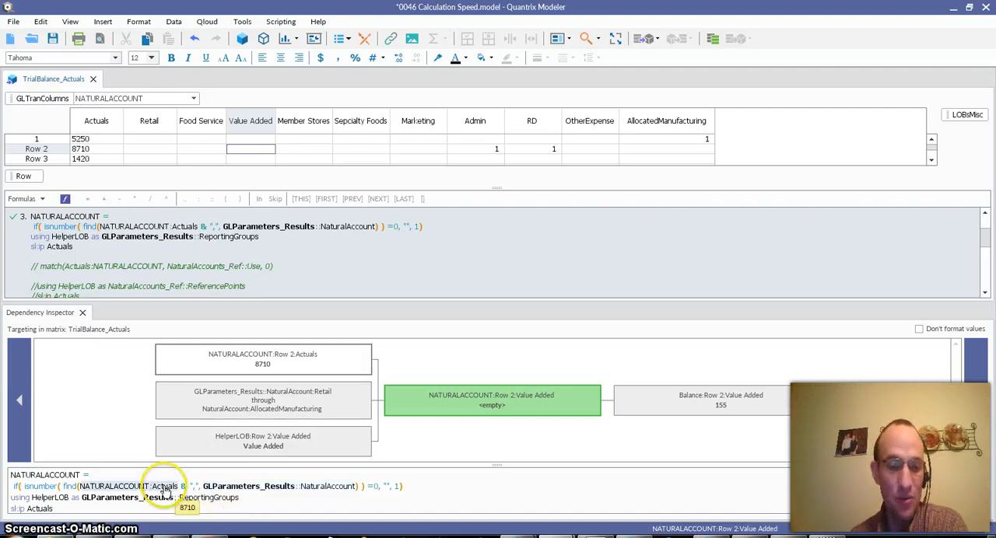
click(206, 486)
click(165, 487)
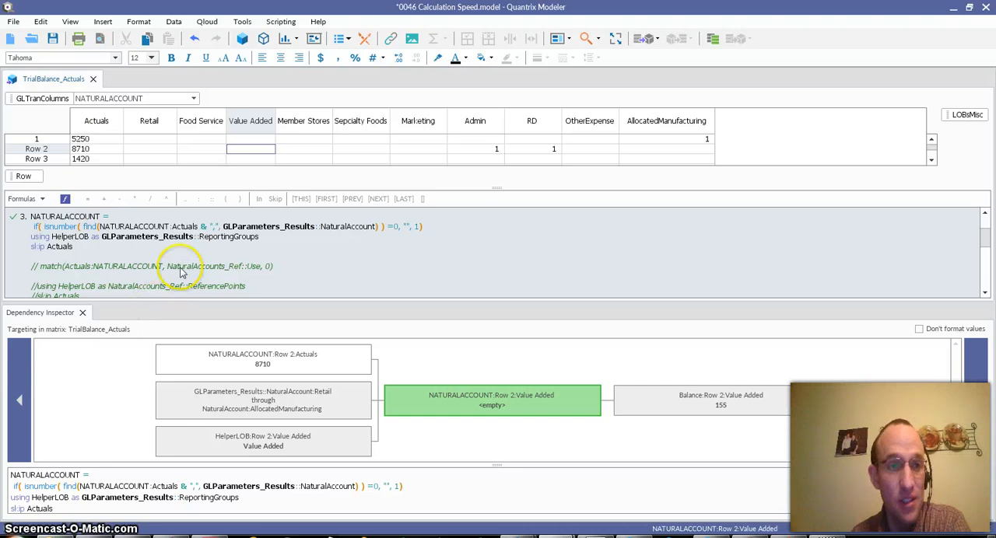
Review the Formula Syntax Highlighting options beside the NATURALACCOUNT formula and close them without changes
click(163, 246)
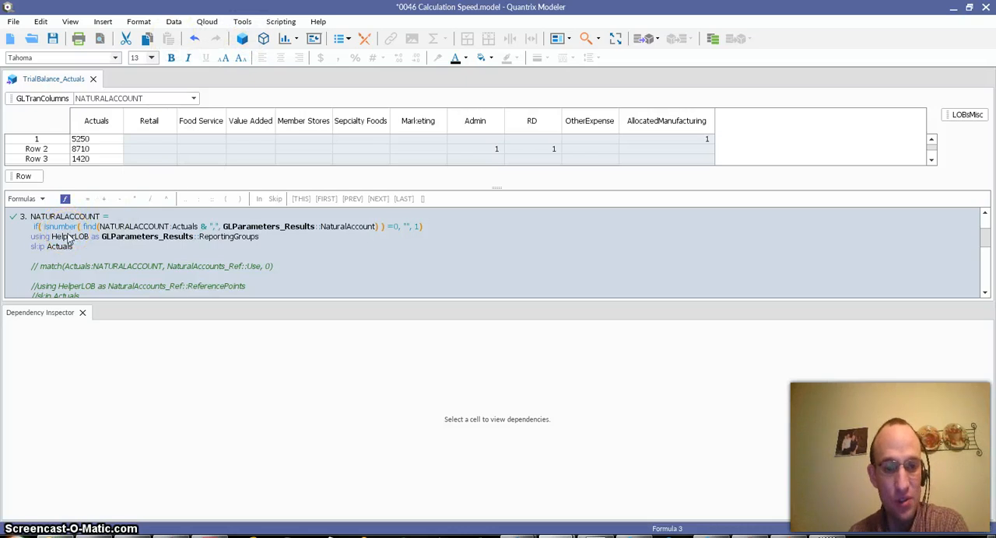
click(242, 23)
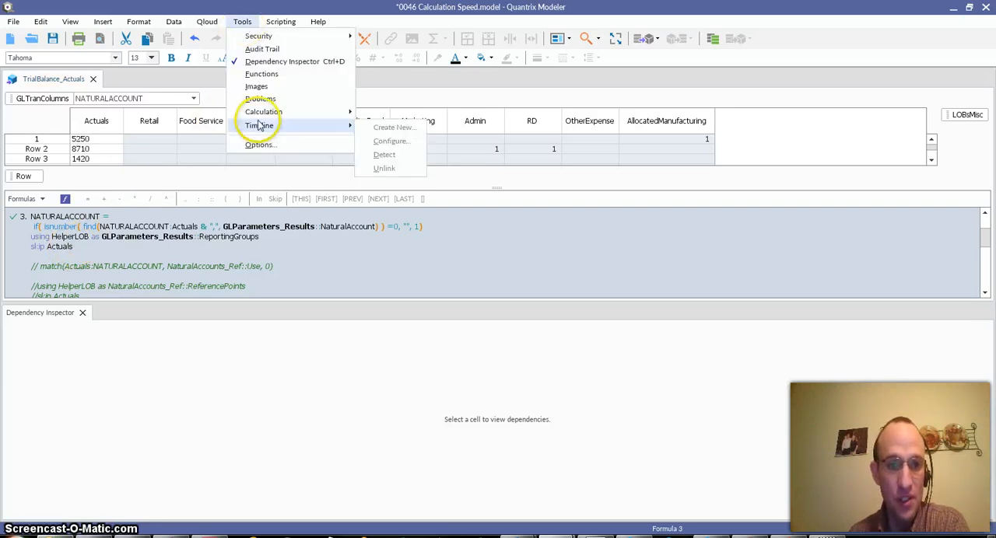
click(269, 145)
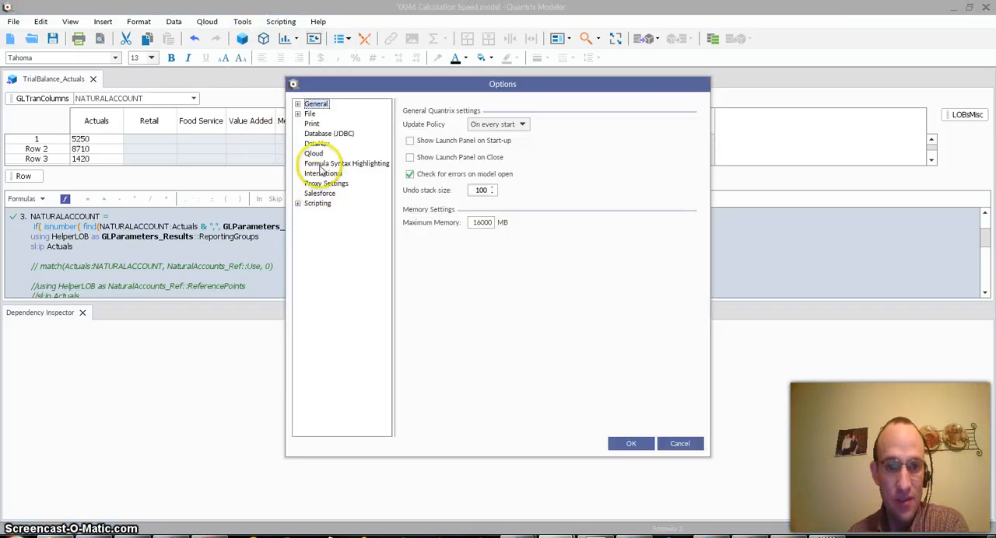
click(342, 163)
drag(484, 84, 569, 73)
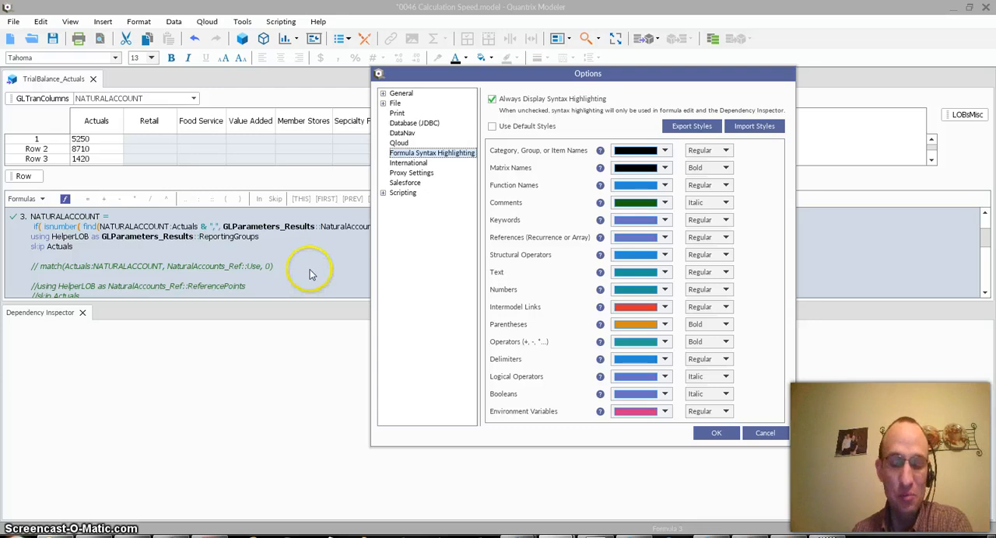
click(765, 434)
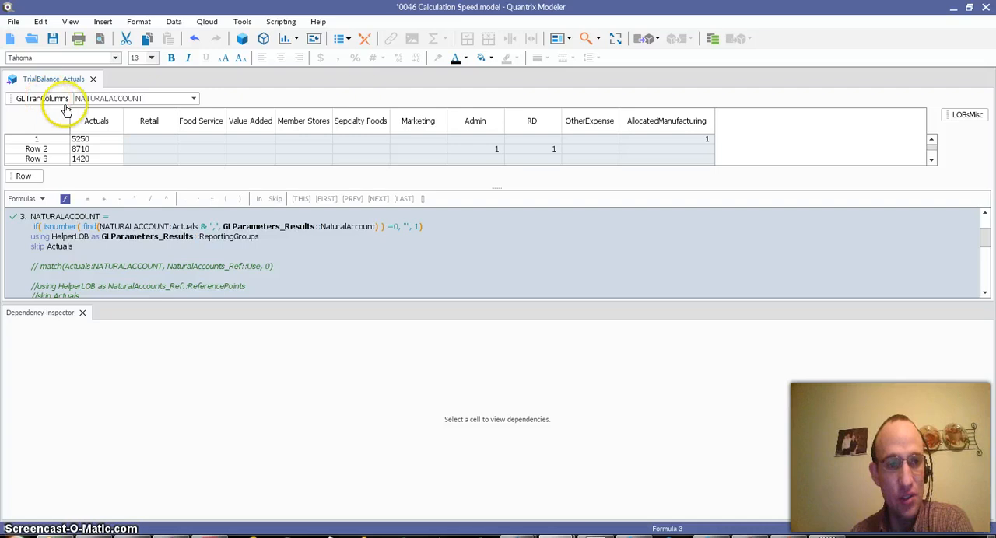
Filter the GLTranColumns items by "bal", switch the matrix to Balance and inspect the Value Added cell in Row 2
click(193, 101)
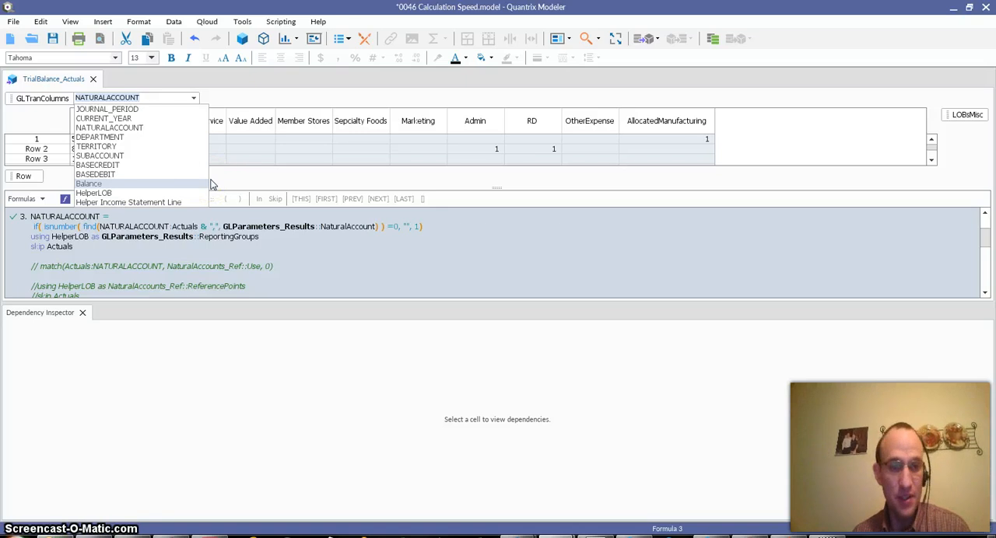
text(ba)
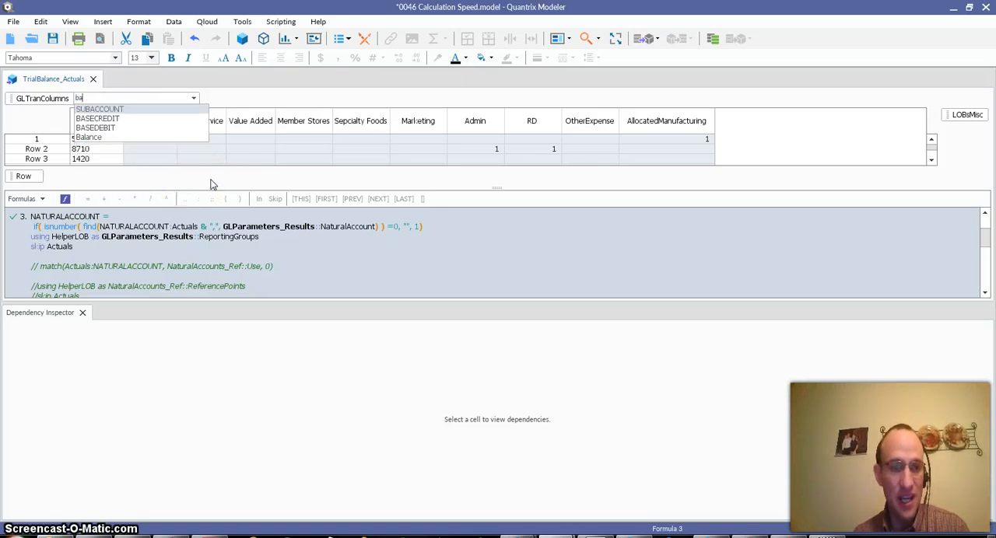
text(l)
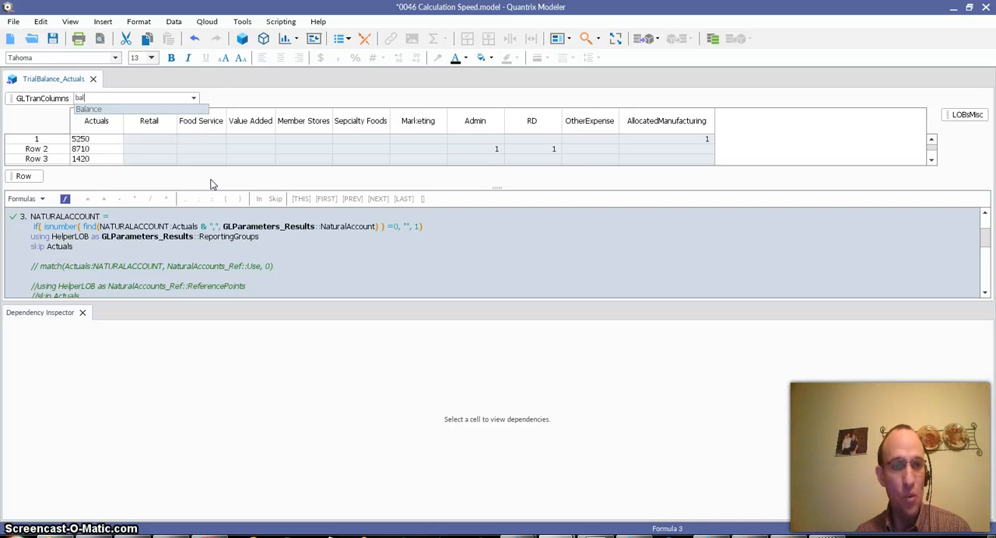
click(98, 113)
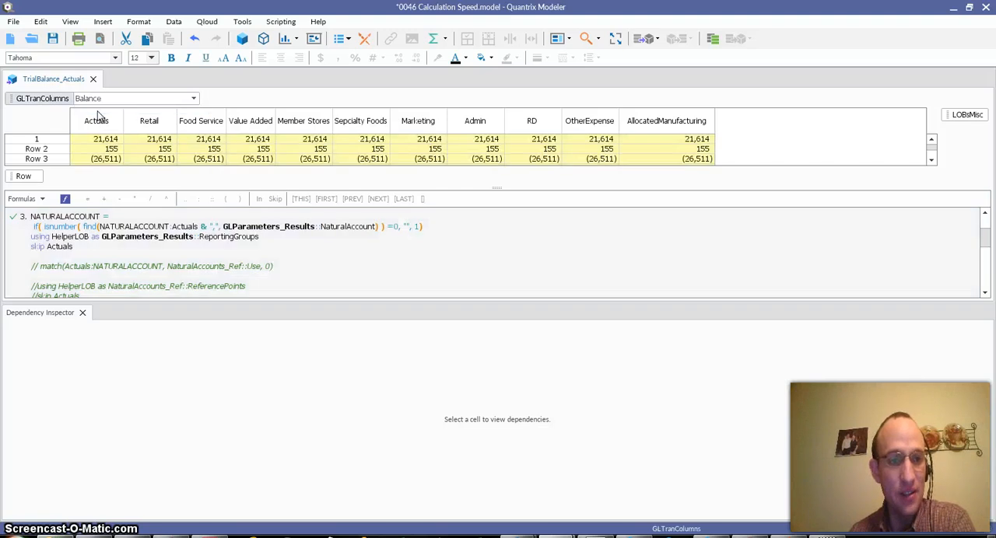
click(257, 150)
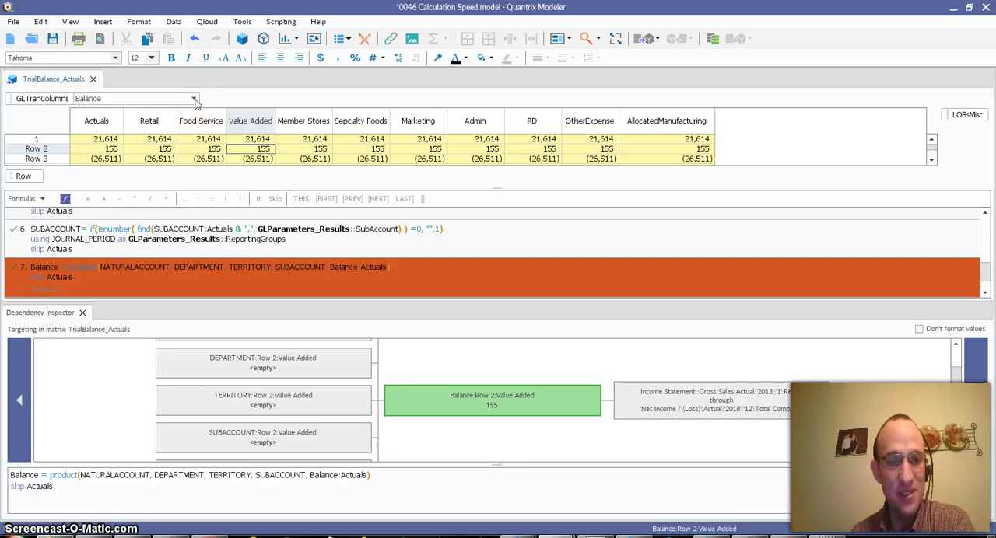
click(167, 98)
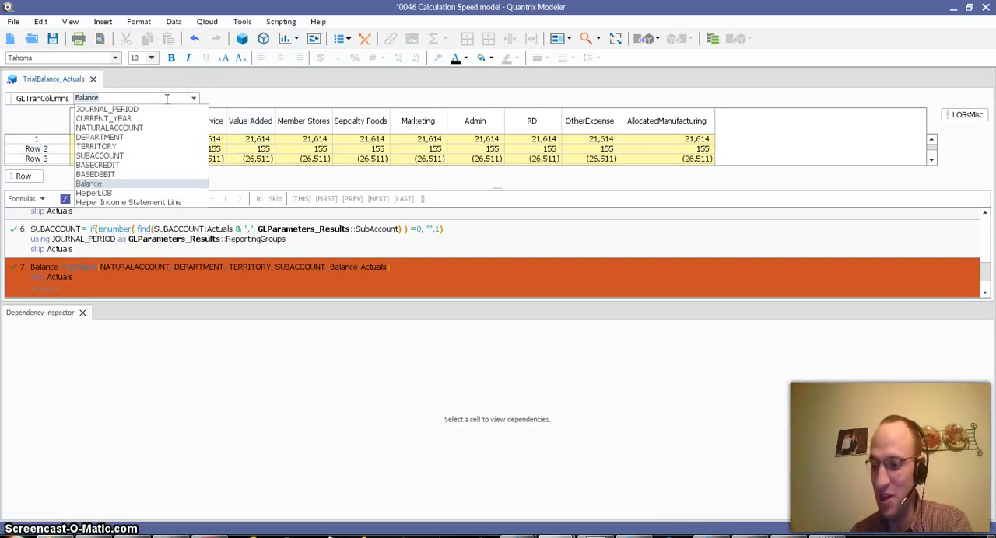
click(267, 160)
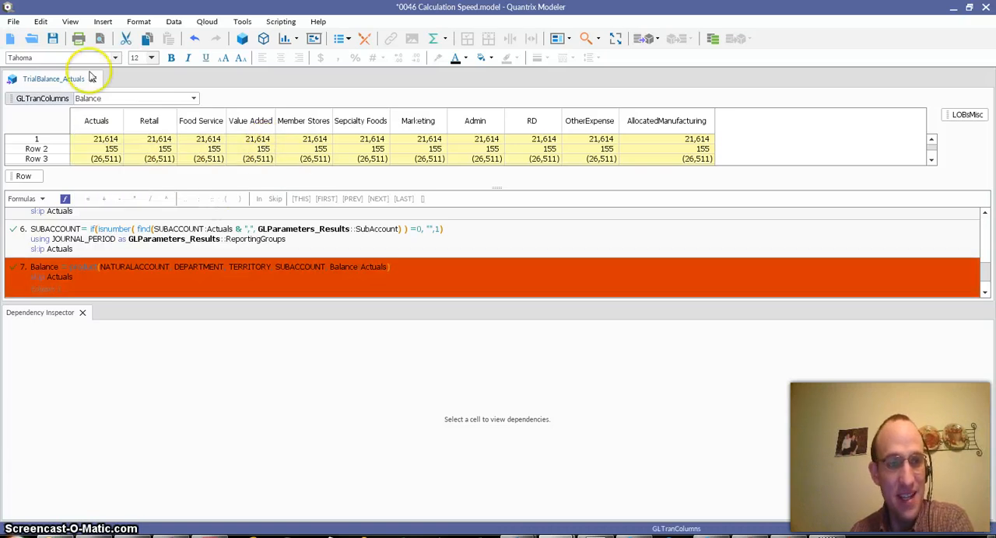
Review the column options for a Tableau data extract of the Calculations Rolling Monthly view, leaving without exporting
click(12, 23)
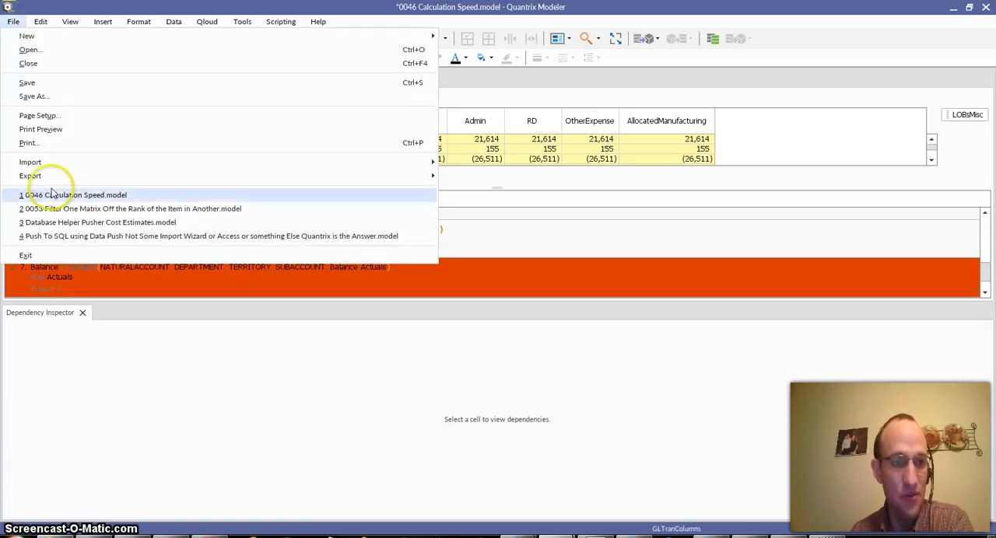
mouse_move(382, 182)
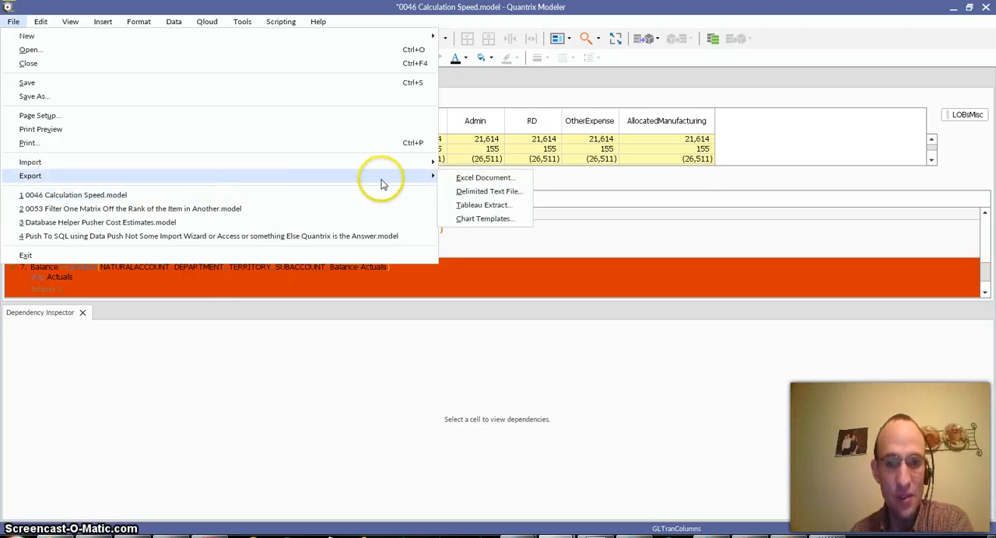
click(456, 206)
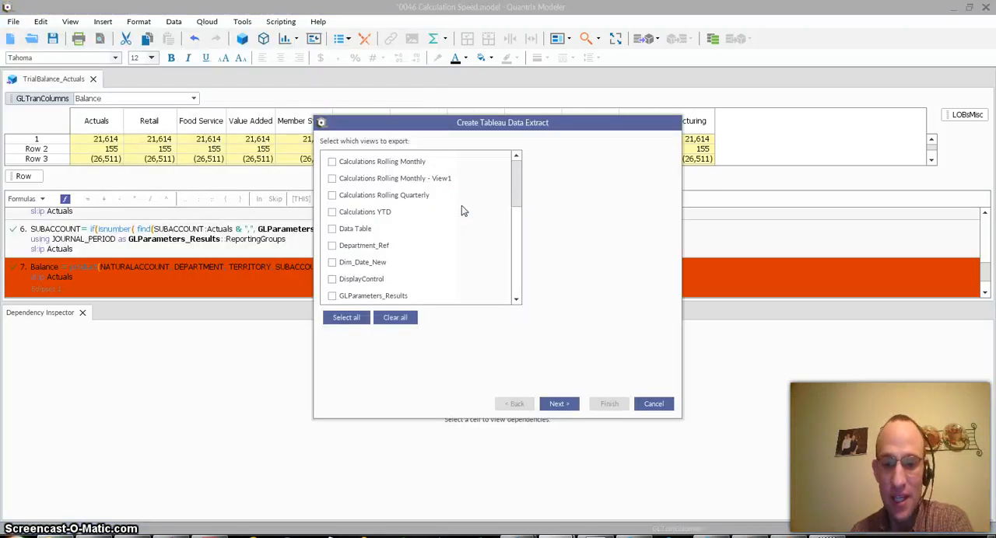
click(332, 163)
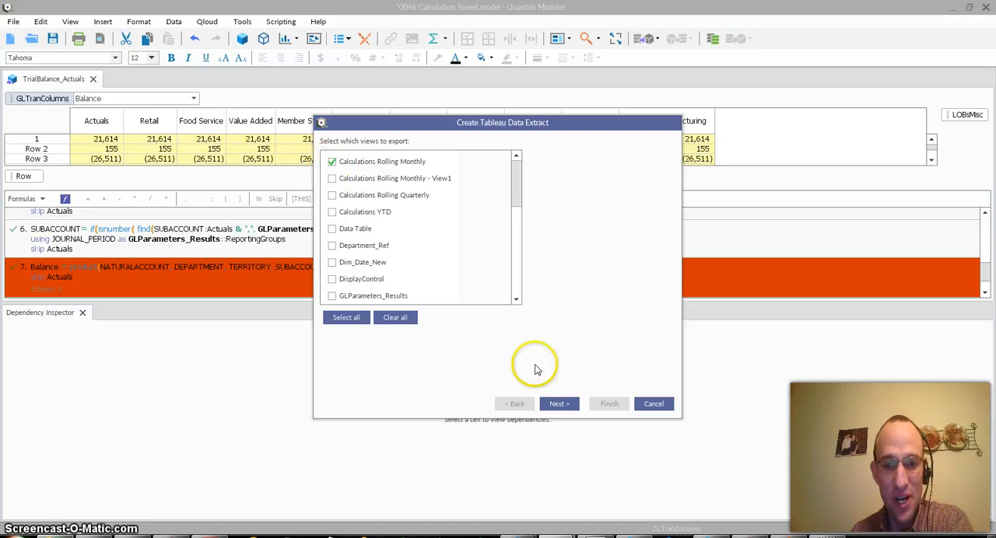
click(559, 404)
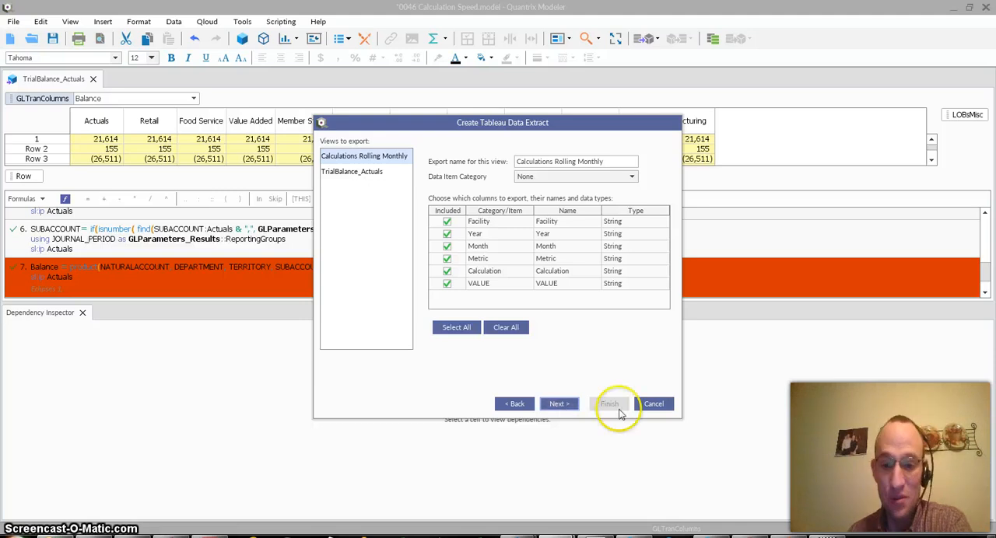
click(654, 404)
Select the SUBACCOUNT formula and inspect the dependencies of the Food Service cell in row 1
click(244, 232)
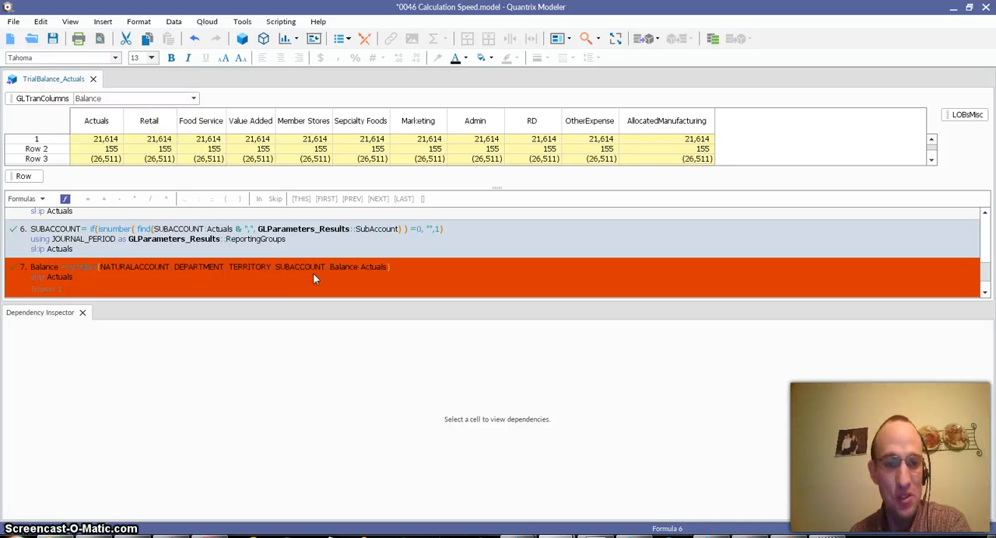
click(209, 140)
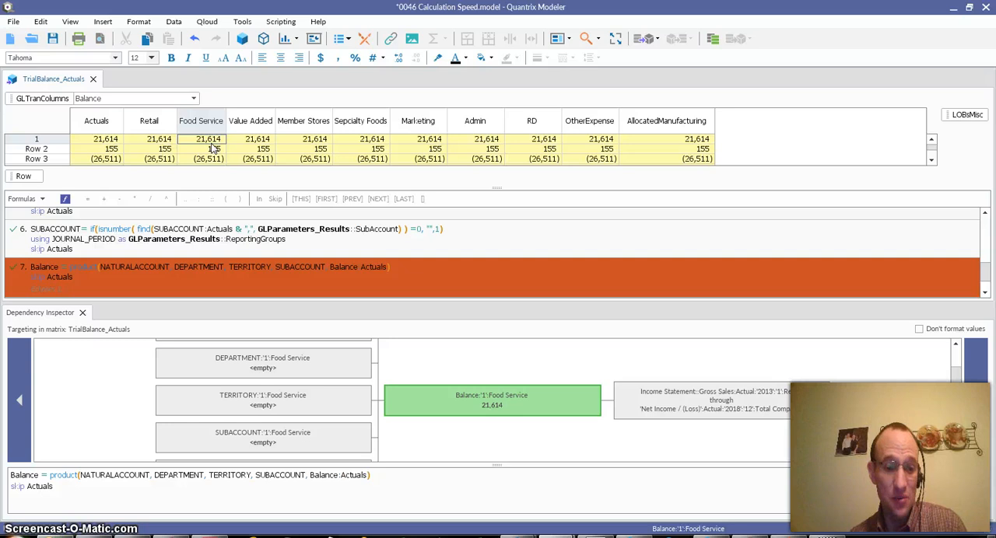
Switch to the PowerPoint presentation, look at the Matrix1 example on slide 3 and return to the contact slide
key(alt+Tab)
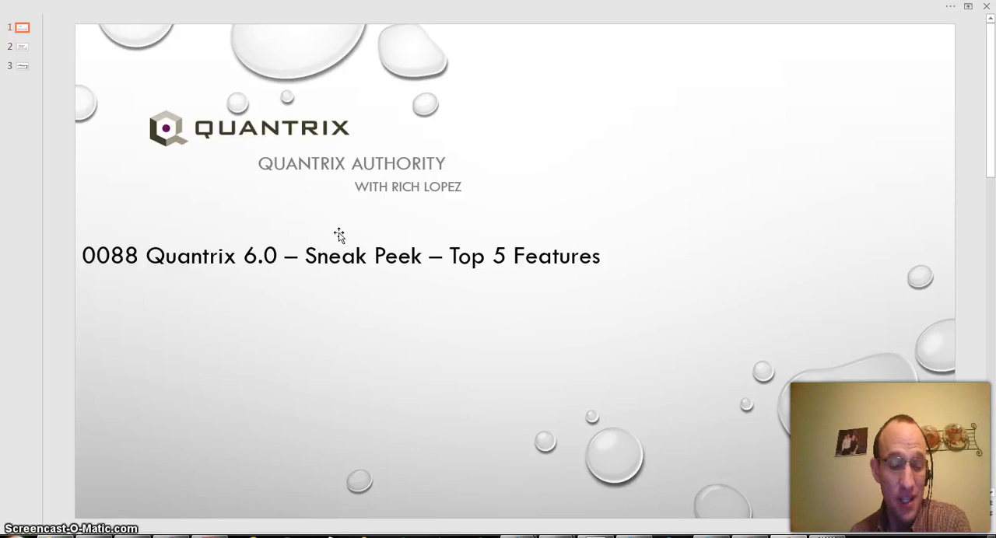
scroll(367, 305, down, 5)
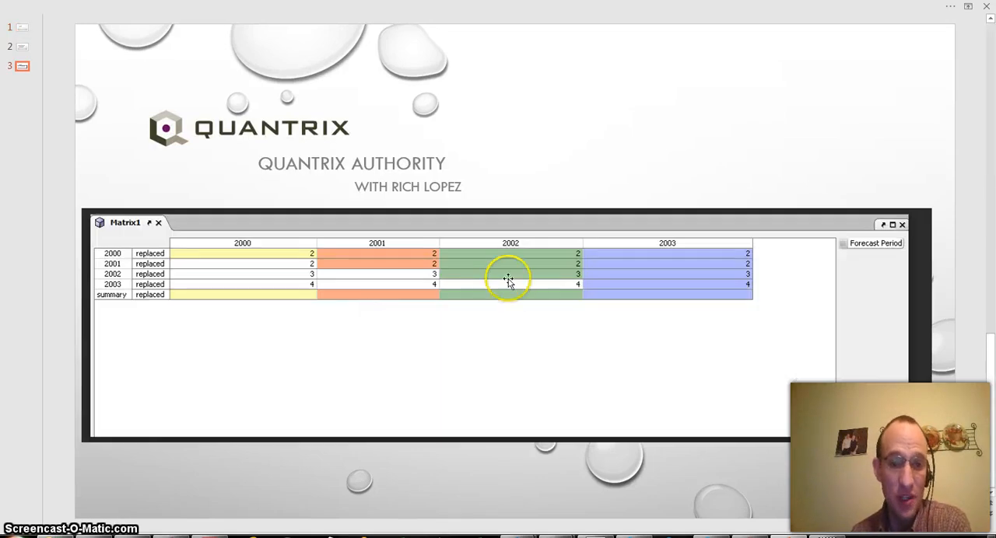
scroll(513, 285, up, 2)
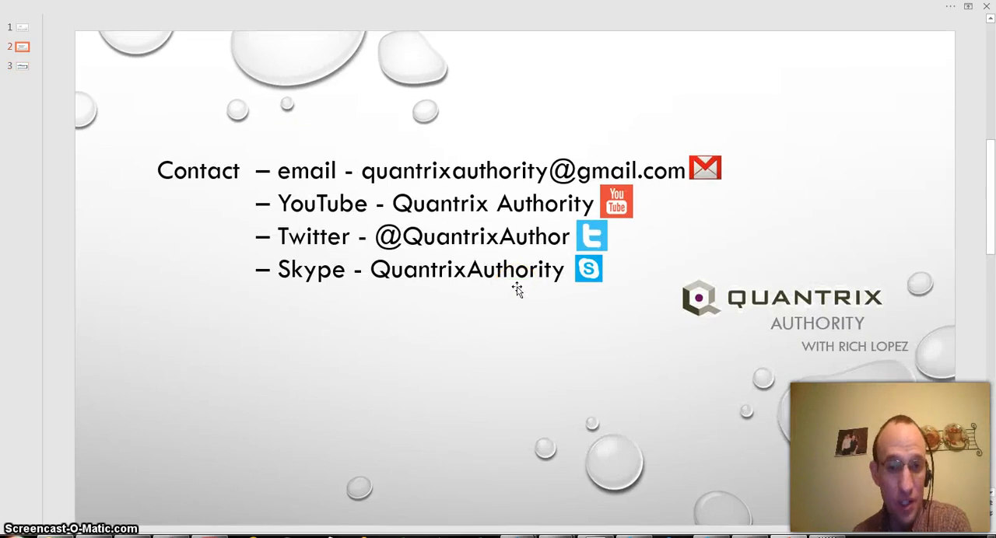